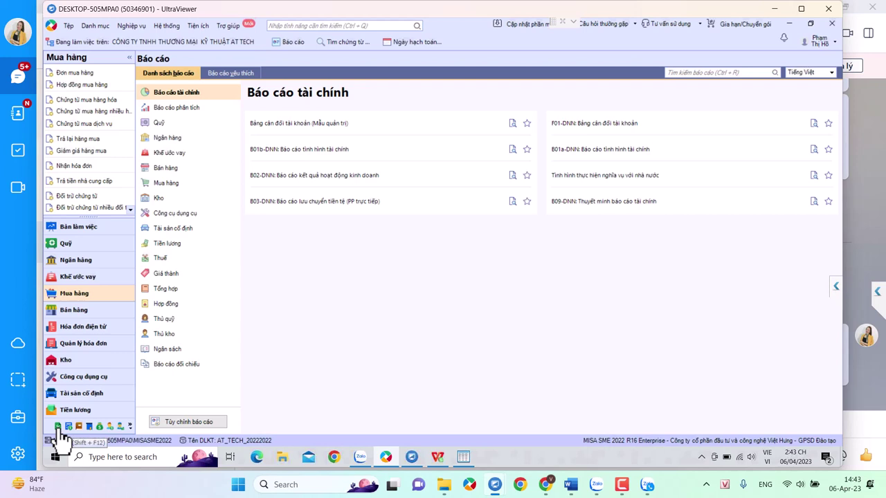
pyautogui.click(462, 457)
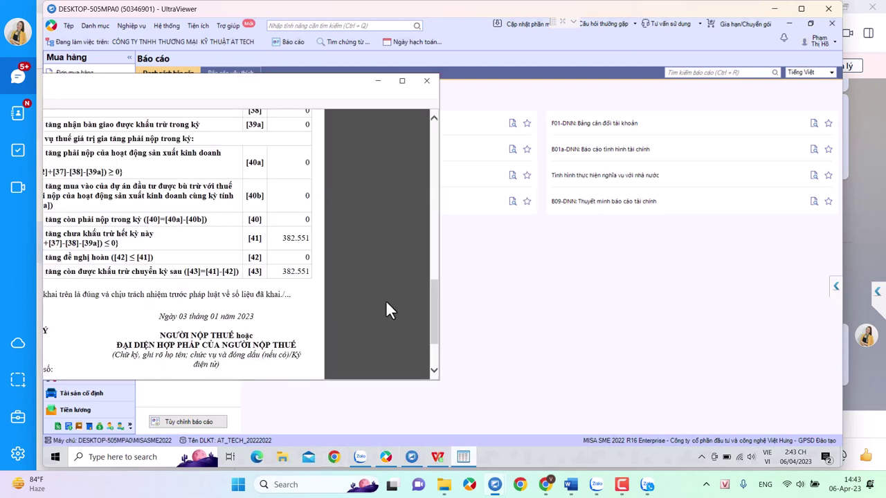
pyautogui.click(437, 457)
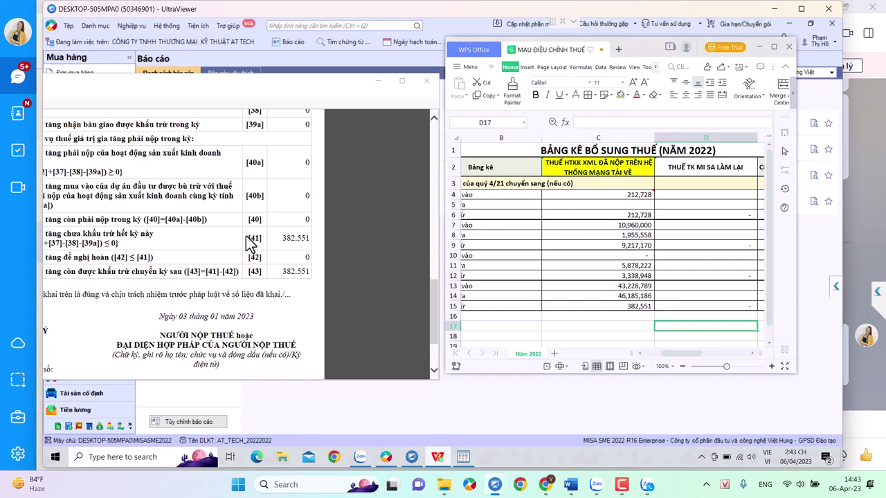
pyautogui.click(330, 406)
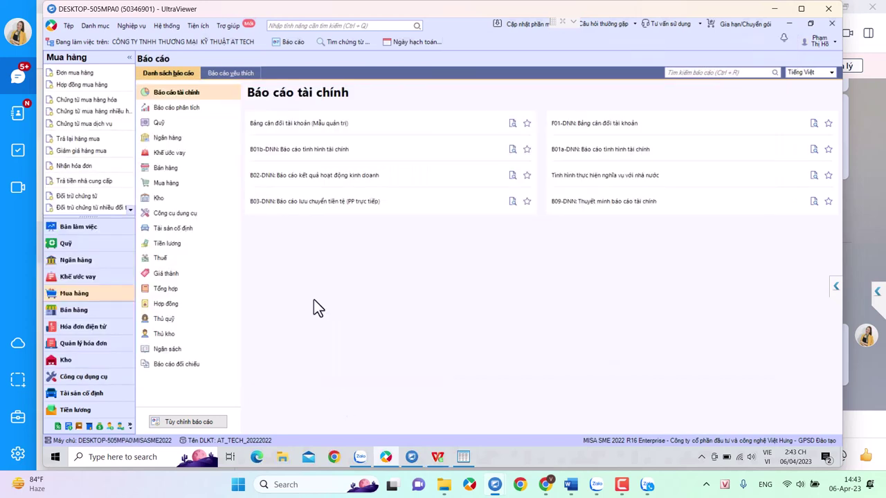
# - Add a quarterly TT80 01/GTGT declaration for Quý 1/2022 with annexes BKBR-01-1 and BKMV-01-2
pyautogui.click(58, 426)
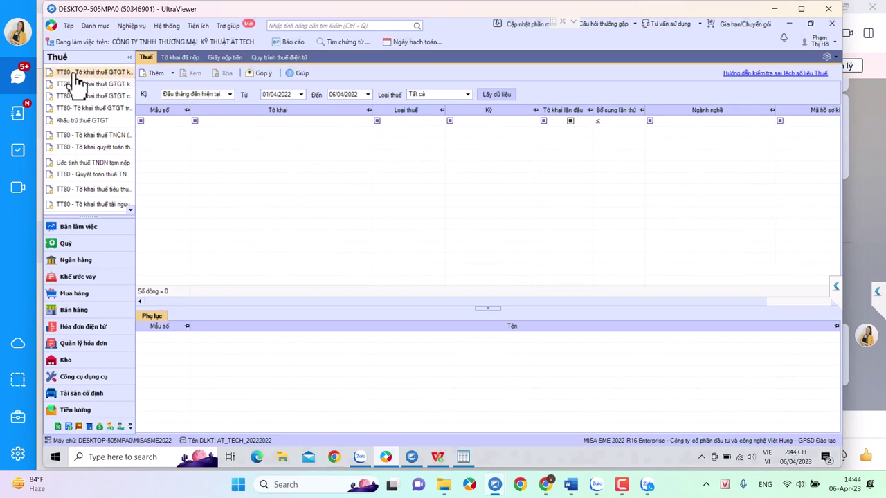
pyautogui.click(76, 78)
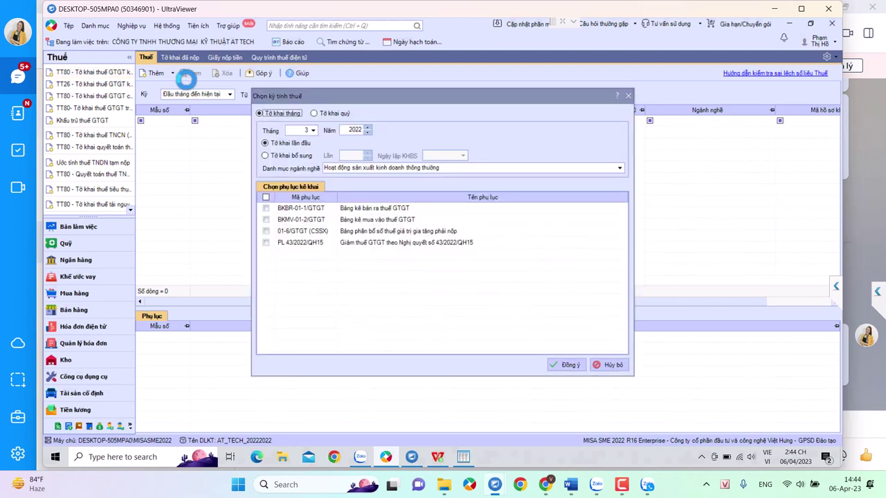
pyautogui.click(319, 115)
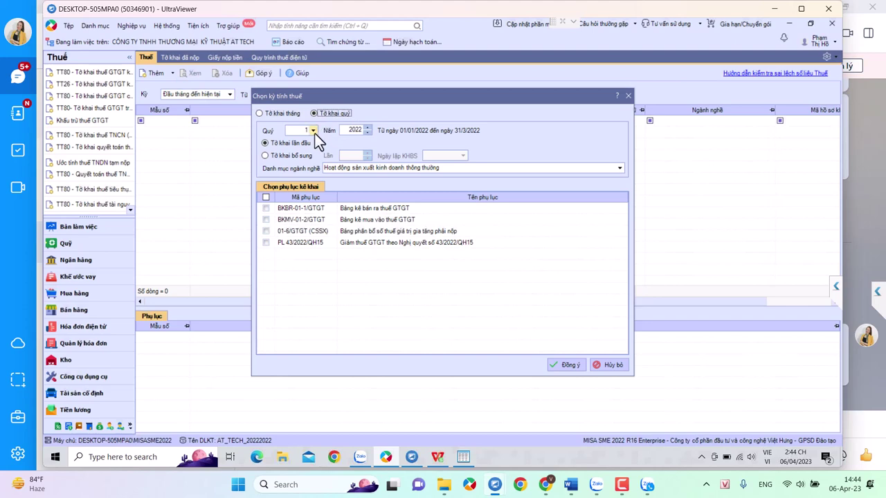
pyautogui.click(265, 208)
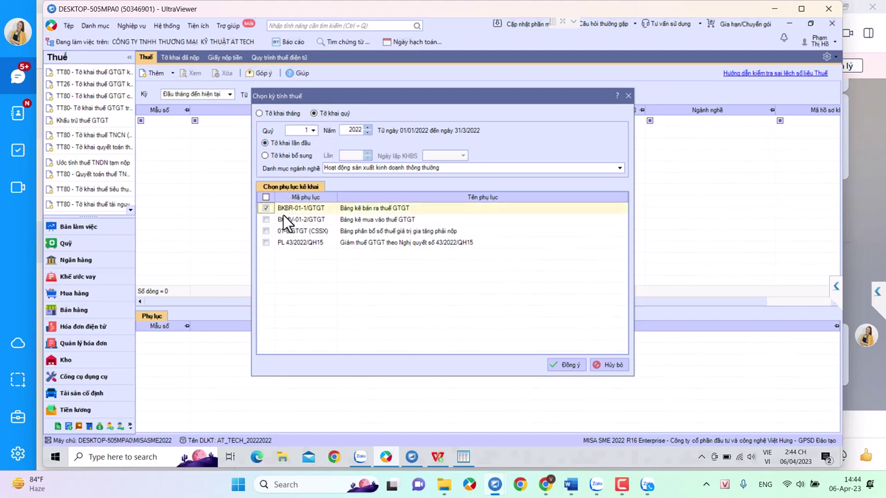
pyautogui.click(267, 219)
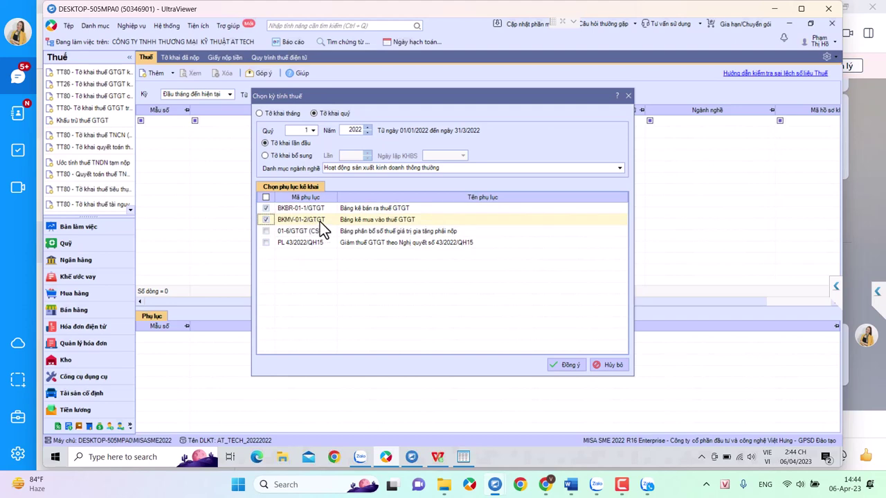
pyautogui.click(566, 365)
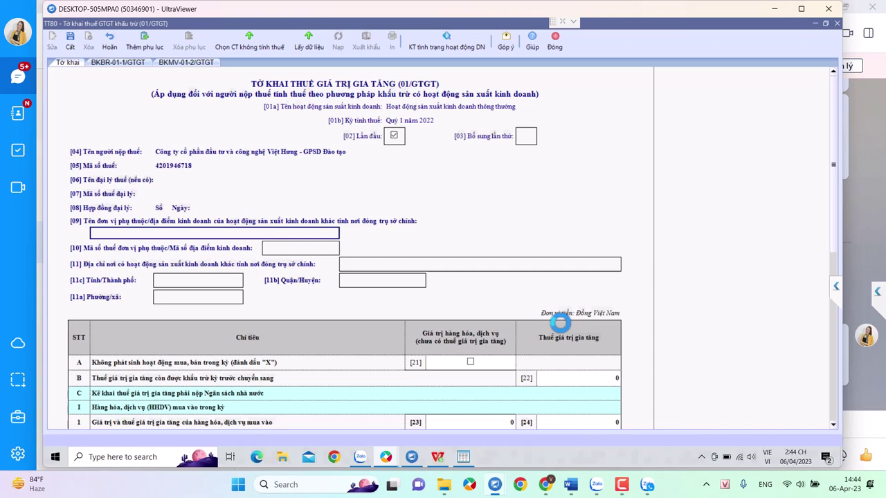
# - Switch between the annex tabs, ending on the empty BKMV-01-2/GTGT annex with zero totals
pyautogui.scroll(-3, 559, 321)
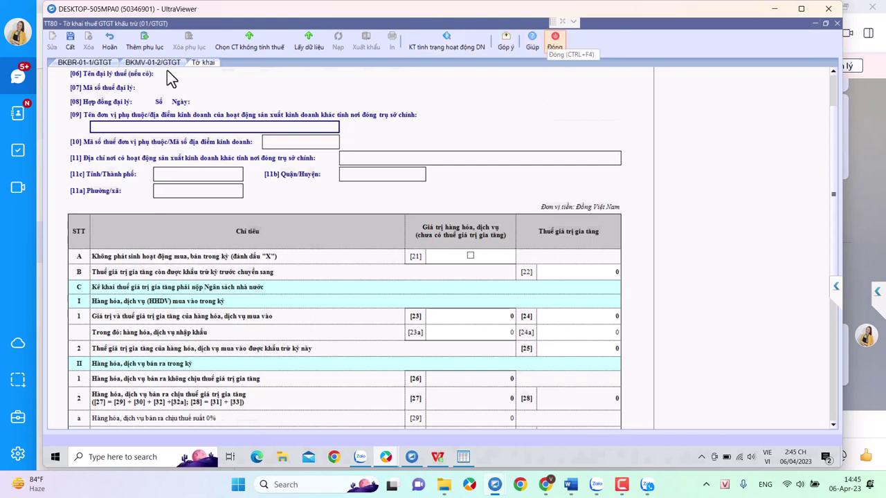
pyautogui.click(168, 63)
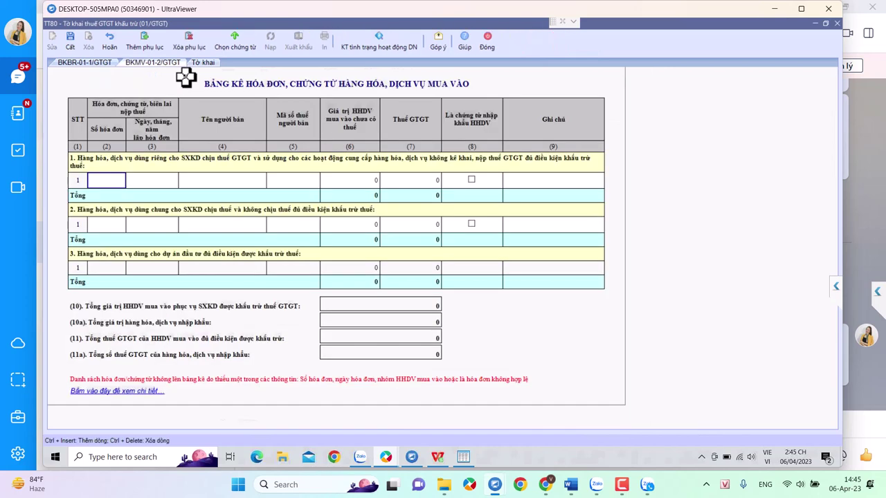
pyautogui.click(86, 63)
pyautogui.click(147, 63)
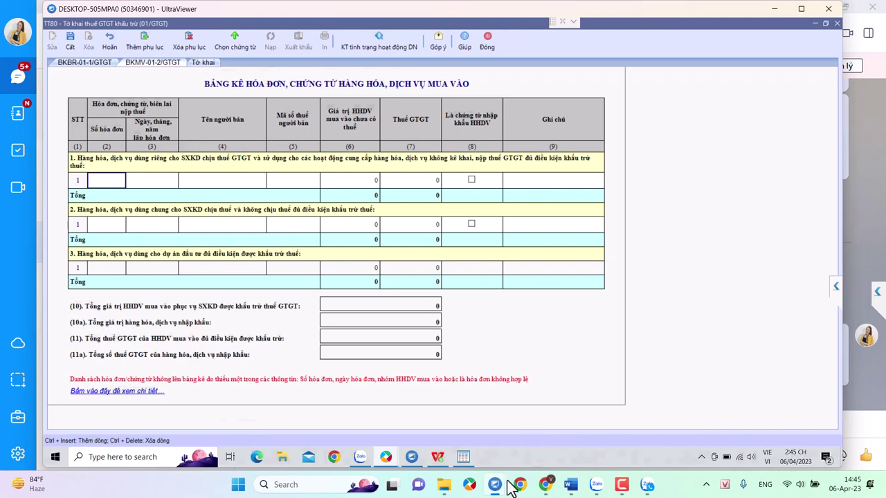
# - In the WPS tax adjustment sheet, read C4's comment on 212,728 and C6's formula =C3+C4-C5
pyautogui.click(438, 457)
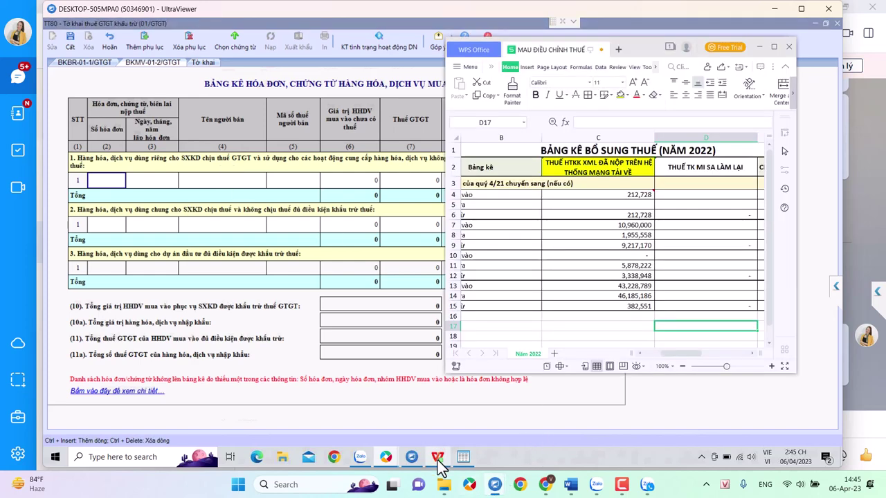
pyautogui.click(650, 195)
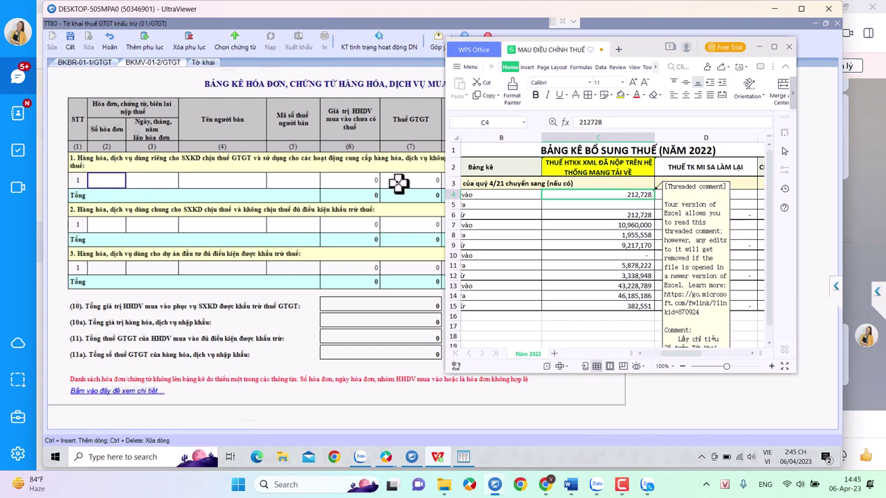
pyautogui.click(603, 216)
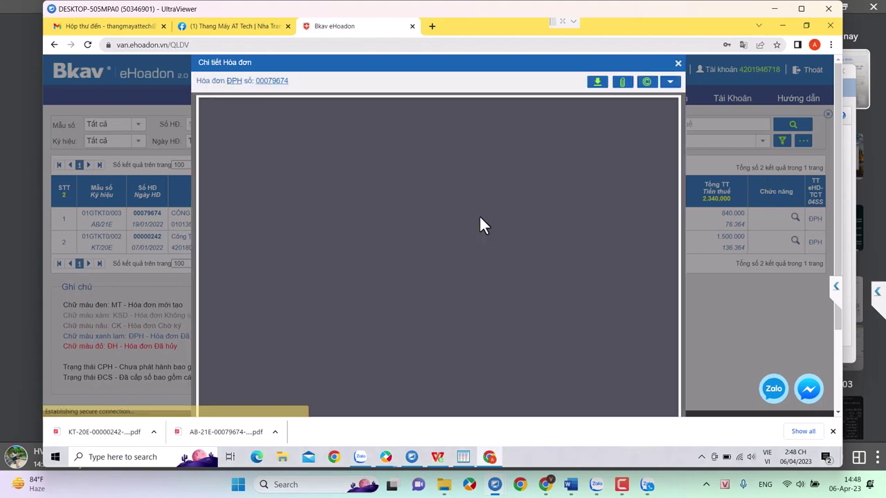
# - Review the 19/01/2022 Bkav invoice PDF totalling 840,000, then close its detail window
pyautogui.scroll(-2, 480, 216)
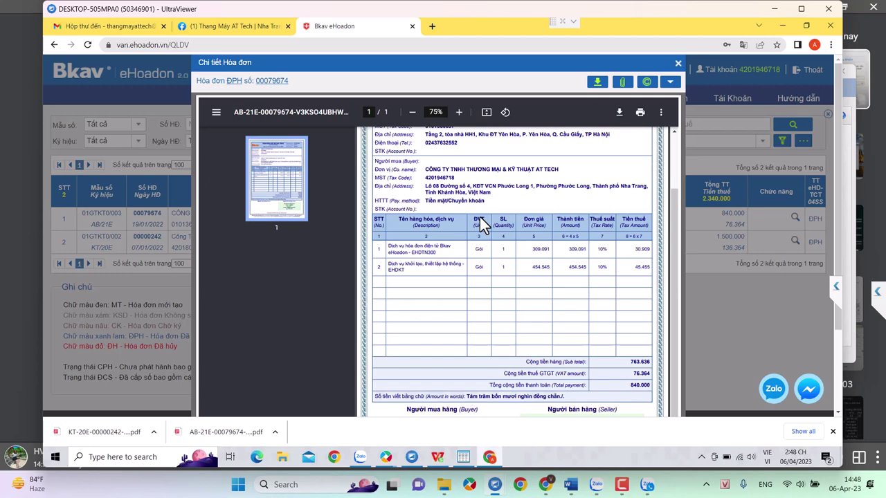
pyautogui.scroll(2, 480, 218)
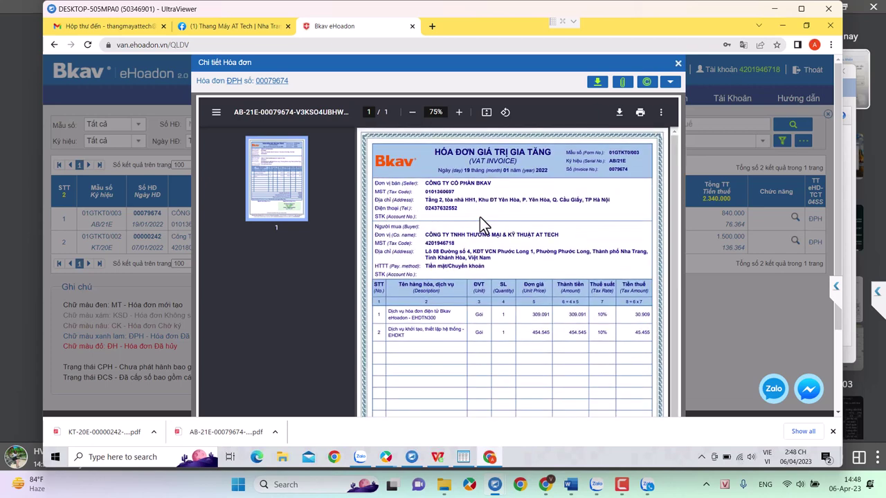
pyautogui.press('Escape')
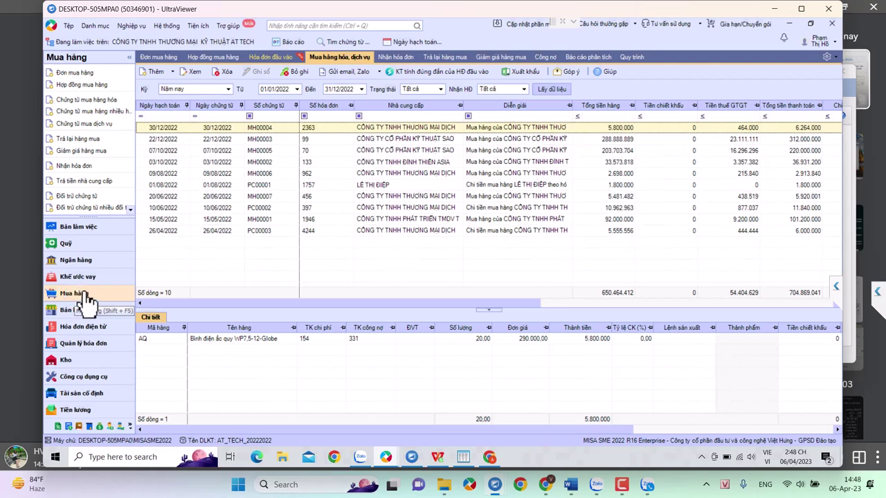
# - In service purchase vouchers, start adding a new supplier with code NCC. BKV
pyautogui.click(97, 123)
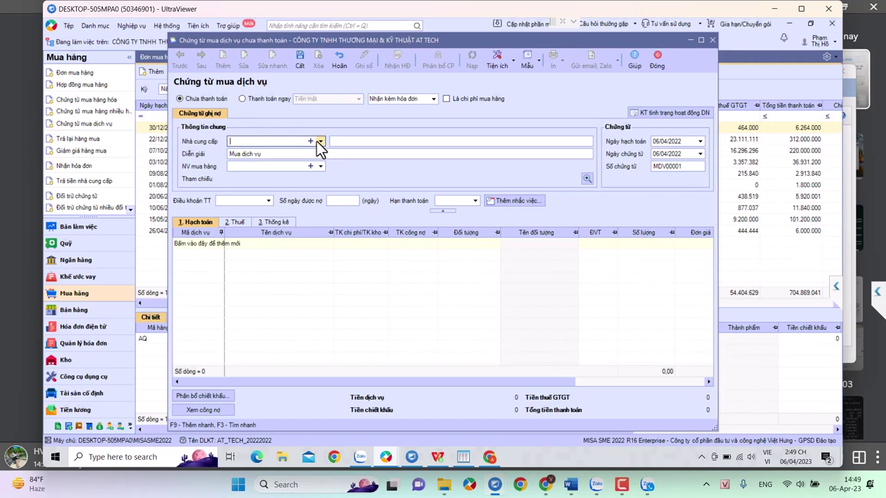
pyautogui.click(316, 141)
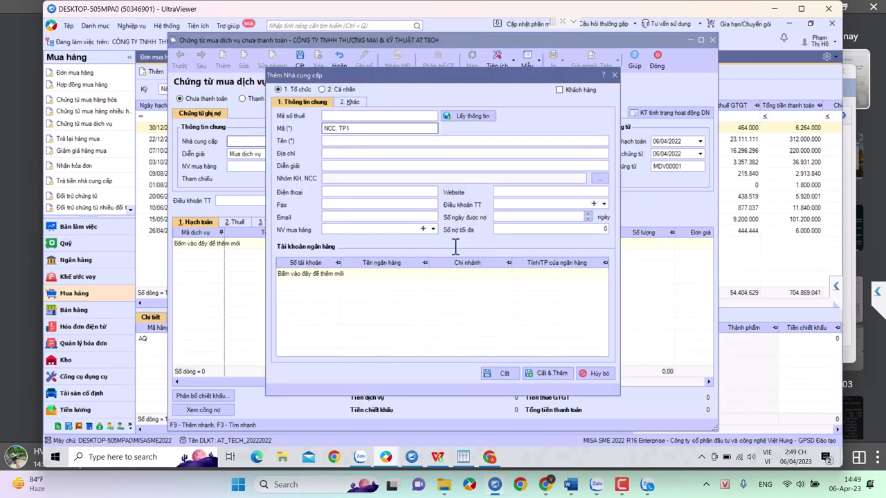
pyautogui.press('BackSpace')
pyautogui.press('BackSpace')
pyautogui.press('BackSpace')
pyautogui.write('BKV')
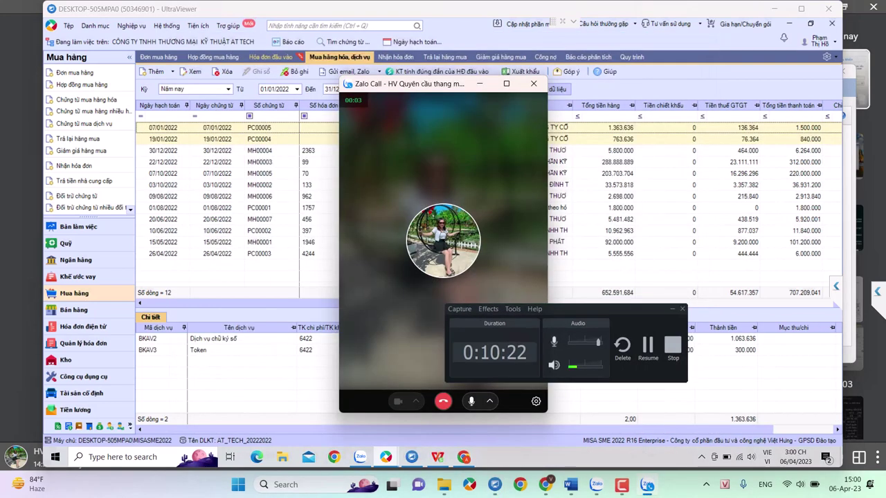
# - Open BKAV voucher PC00004 for editing and check its VAT lines and invoice number cells
pyautogui.click(480, 83)
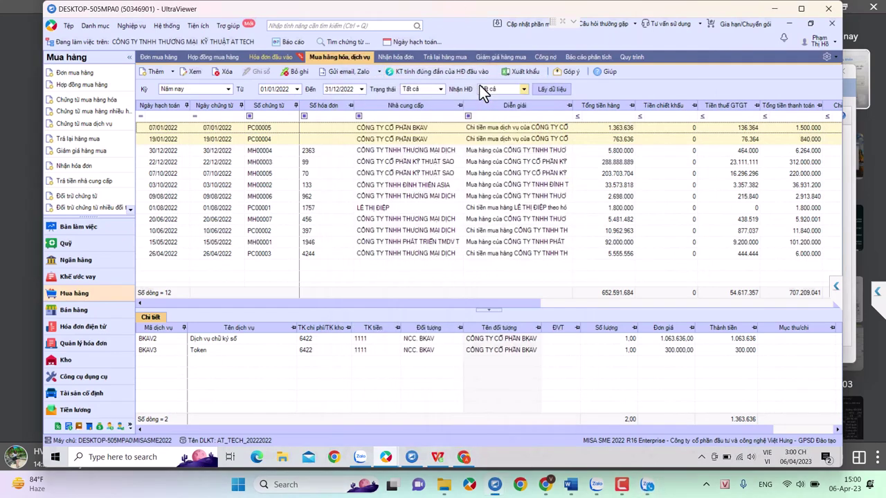
pyautogui.click(320, 140)
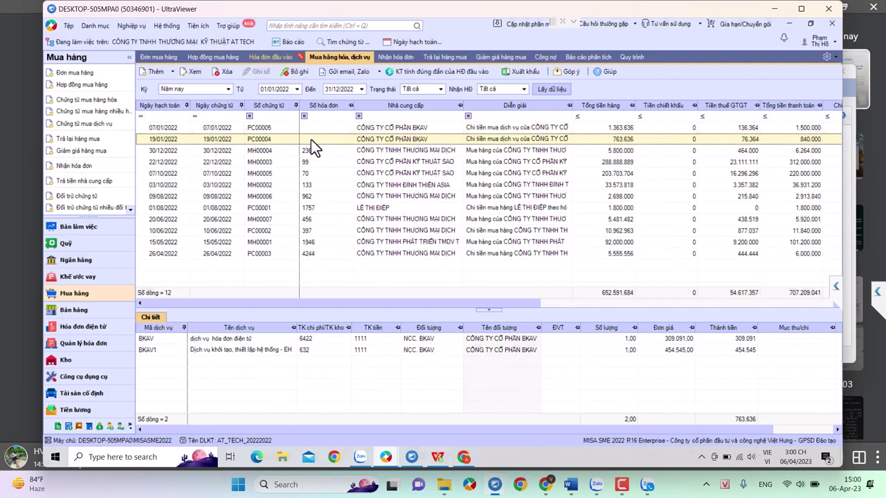
pyautogui.doubleClick(311, 139)
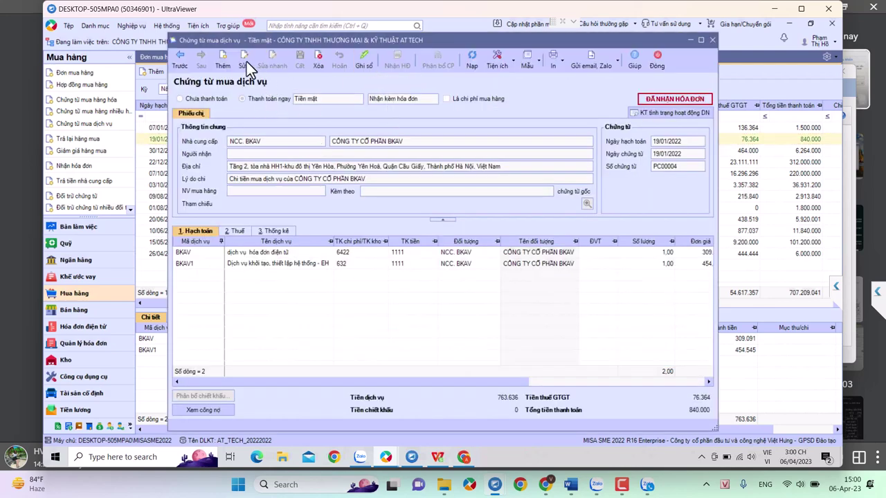
pyautogui.click(246, 62)
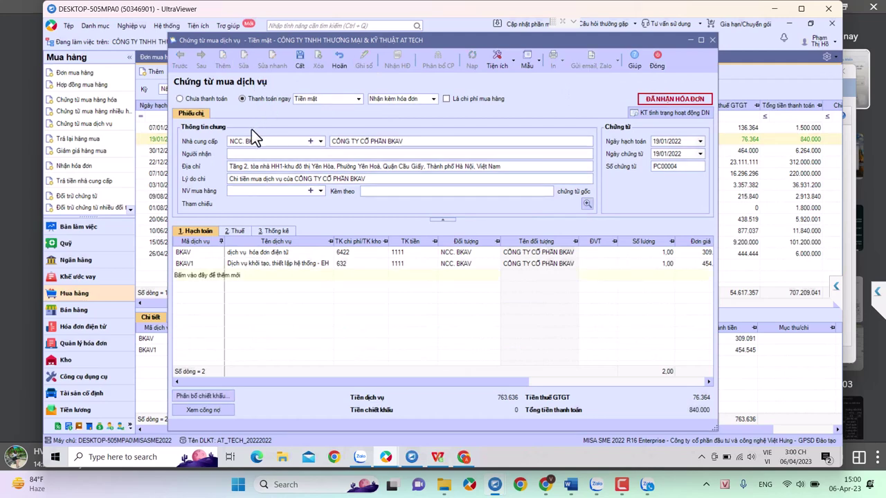
pyautogui.click(236, 231)
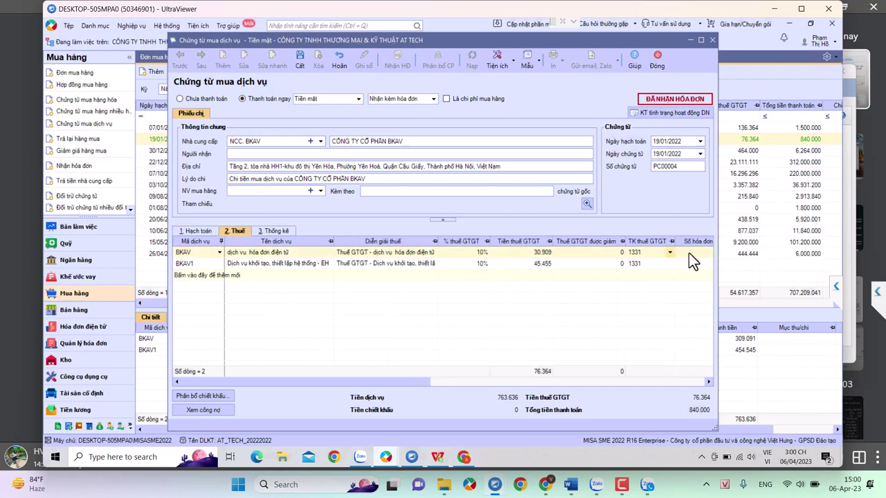
pyautogui.click(689, 262)
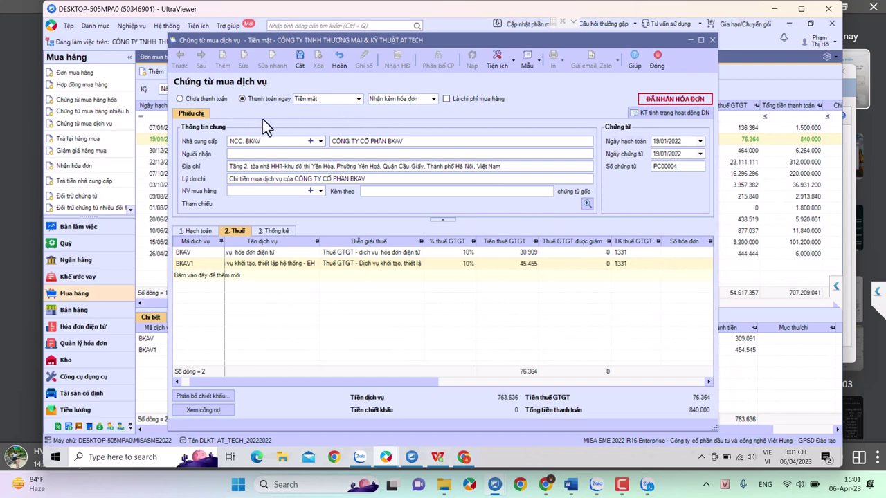
pyautogui.click(680, 256)
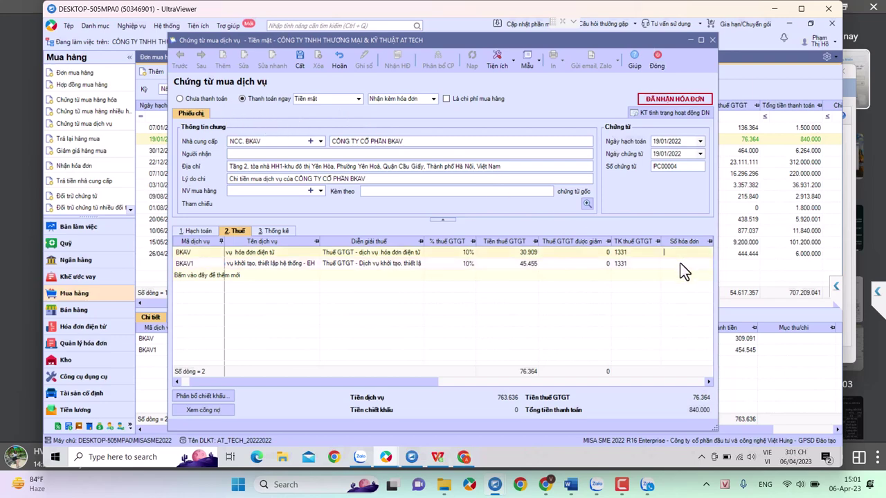
pyautogui.click(680, 264)
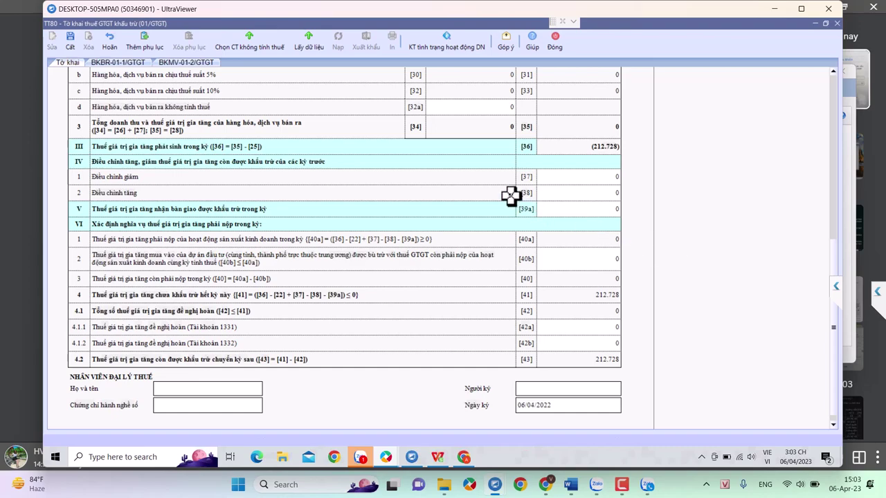
# - Scroll the declaration to the top and bring up MAU ĐIỀU CHỈNH THUẾ showing 212,728 in C4
pyautogui.scroll(1, 509, 196)
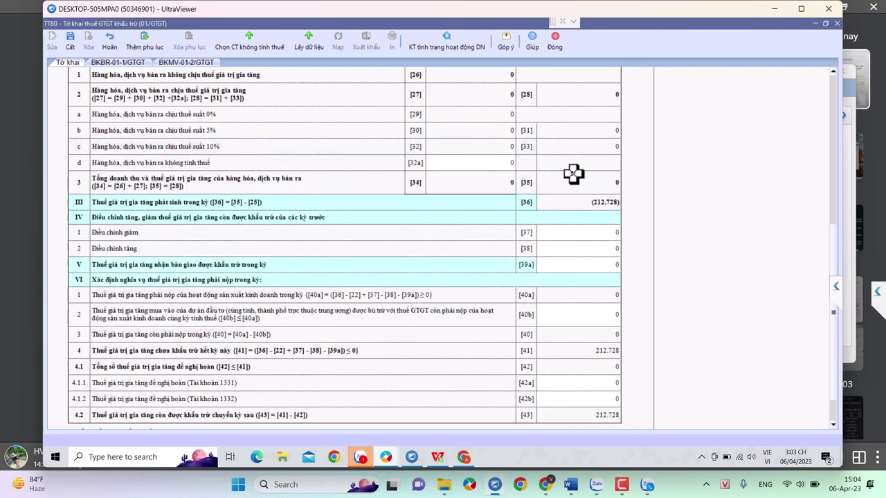
pyautogui.scroll(2, 574, 175)
pyautogui.scroll(2, 574, 174)
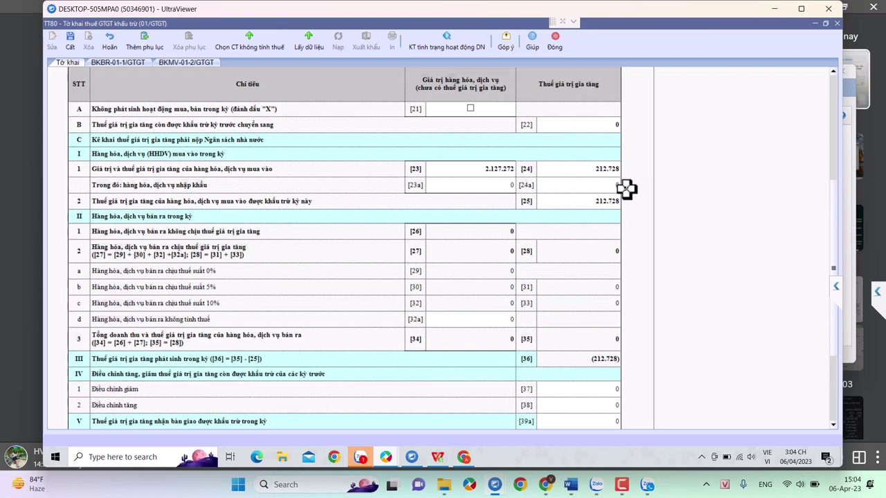
pyautogui.click(445, 458)
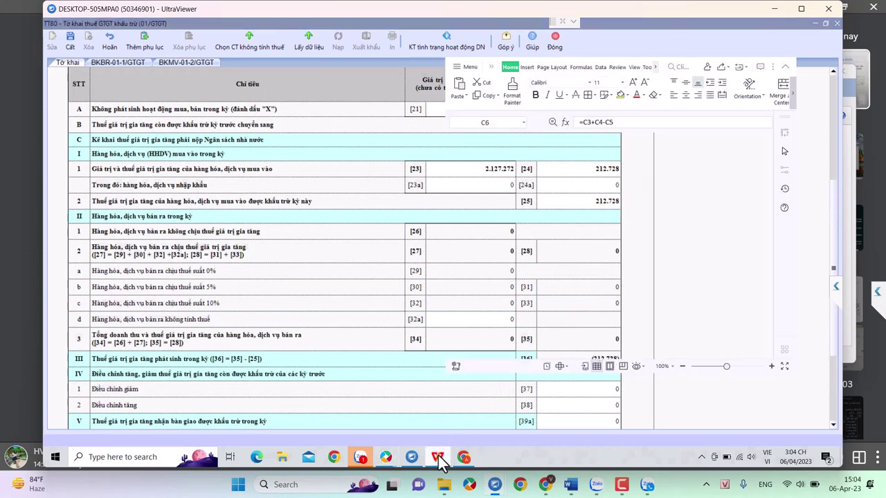
pyautogui.moveTo(644, 195)
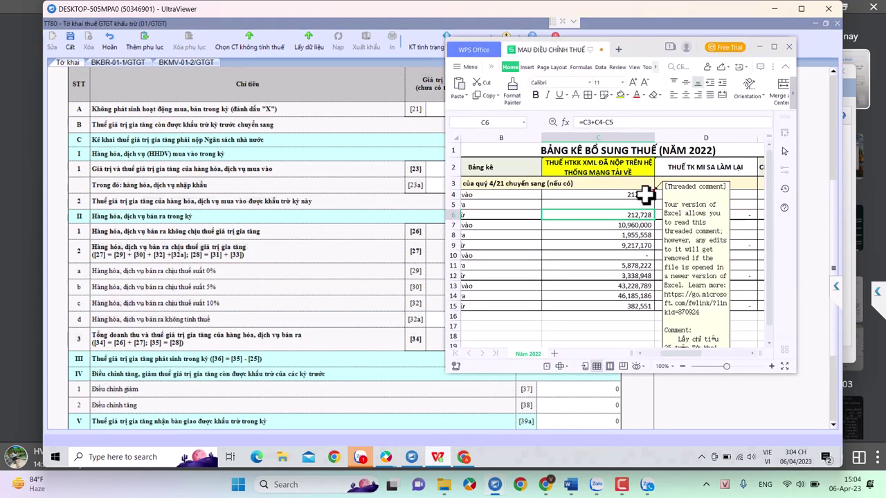
# - Enter the signer's name in Người ký on the Quý 1 2022 declaration and save it
pyautogui.click(368, 171)
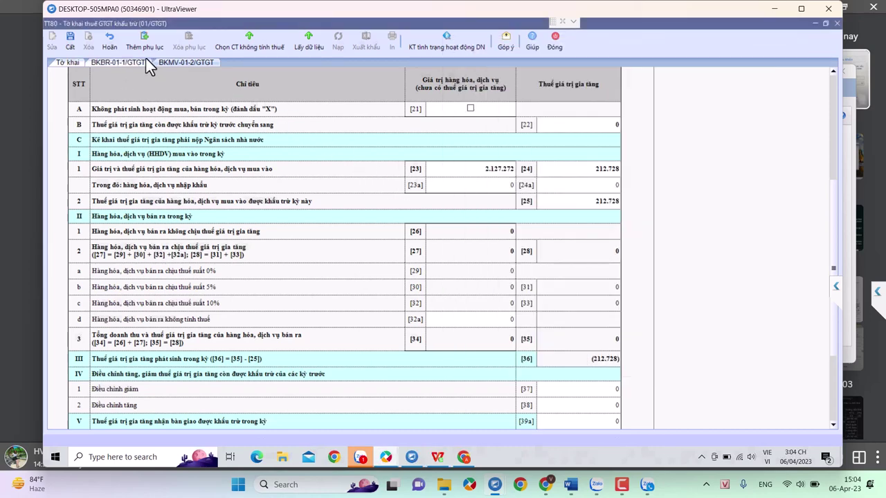
pyautogui.scroll(-5, 449, 304)
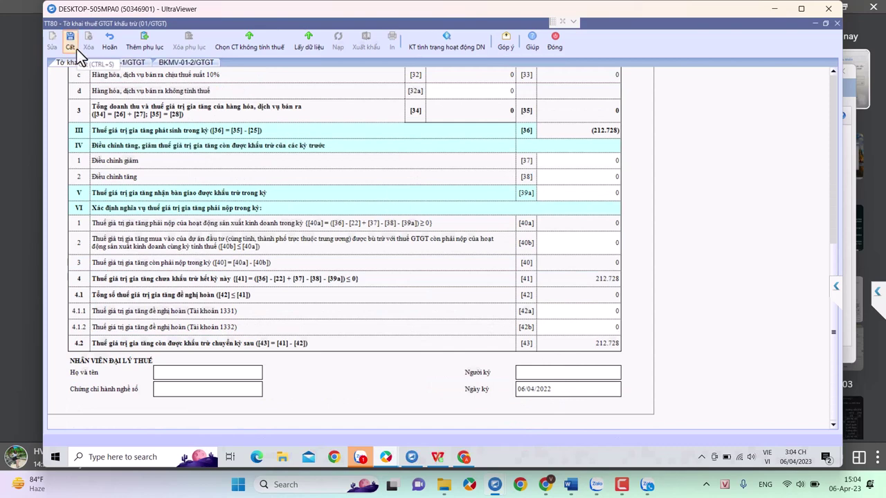
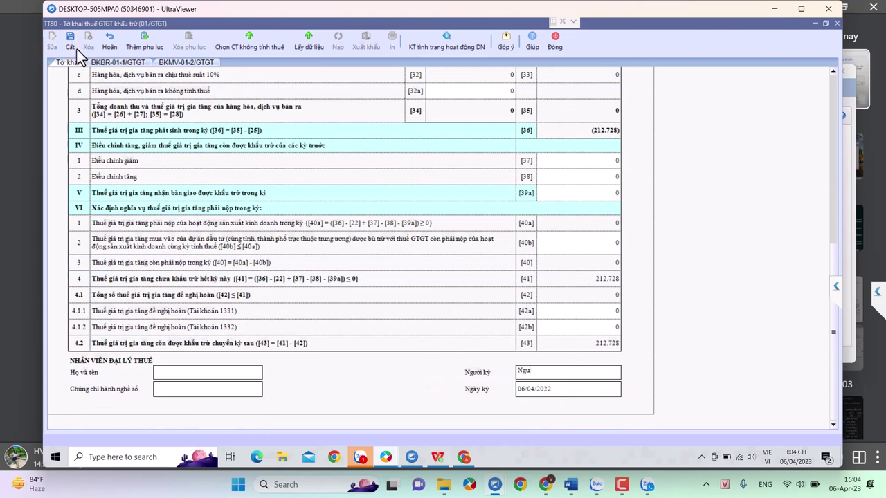
pyautogui.click(76, 50)
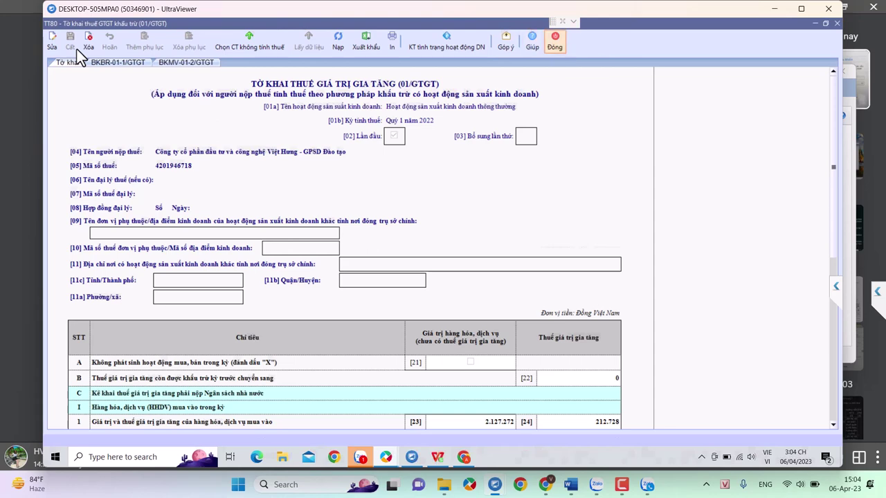
# - Close the saved Q1 declaration and start a new TT80 01/GTGT declaration
pyautogui.hotkey('ctrl', 'F4')
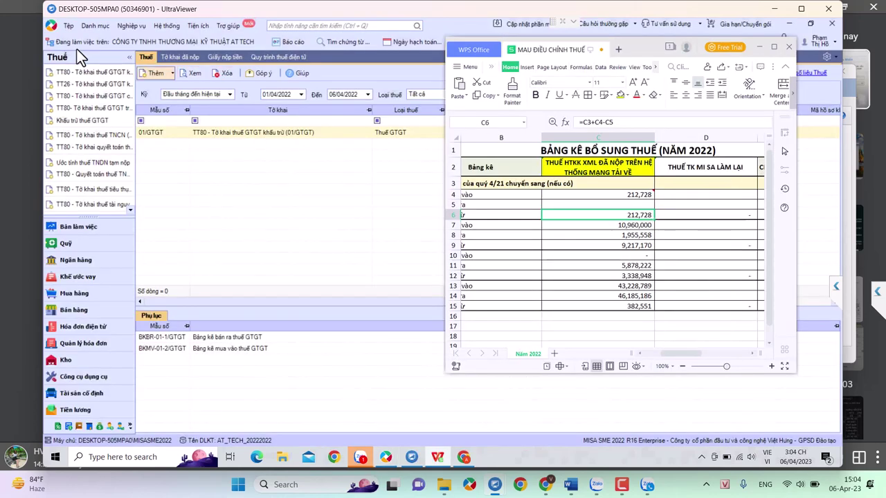
pyautogui.click(153, 72)
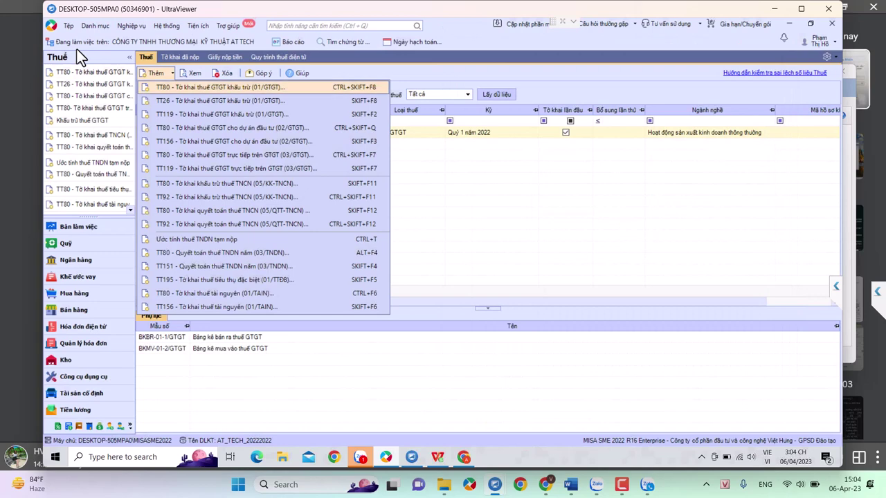
pyautogui.press('Escape')
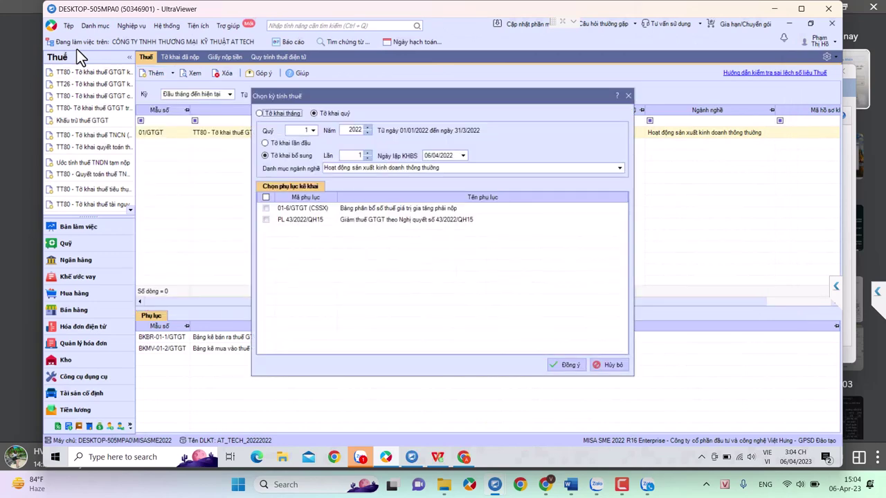
pyautogui.press('Escape')
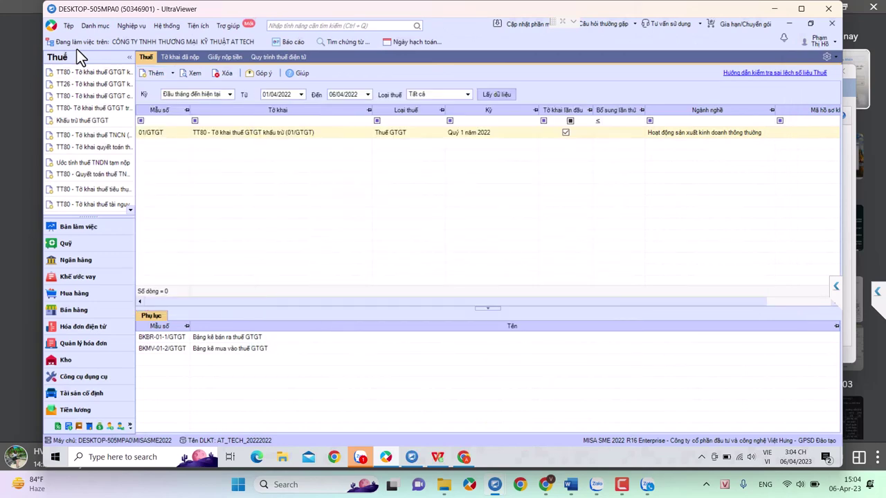
pyautogui.press('Return')
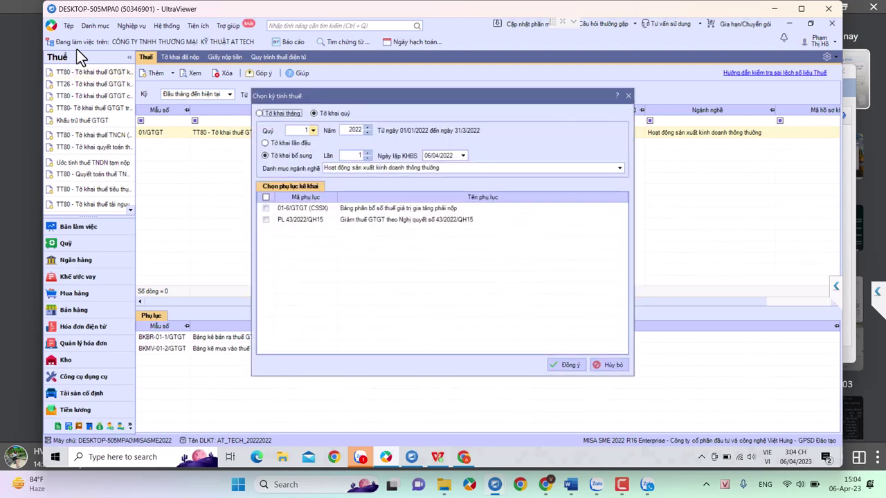
# - Set the period to Quý 2/2022 with BKBR-01-1 and BKMV-01-2 appendices and confirm
pyautogui.hotkey('alt', 'Down')
pyautogui.press('Down')
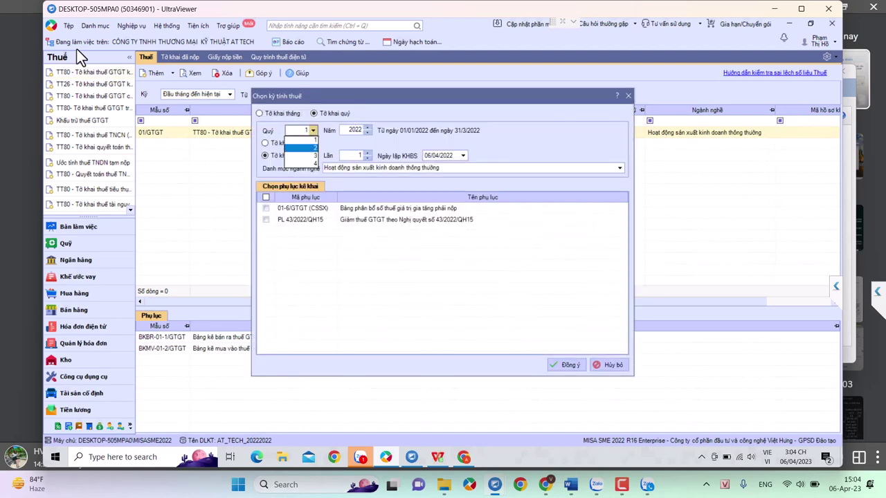
pyautogui.press('Return')
pyautogui.press('Tab')
pyautogui.press('space')
pyautogui.press('Down')
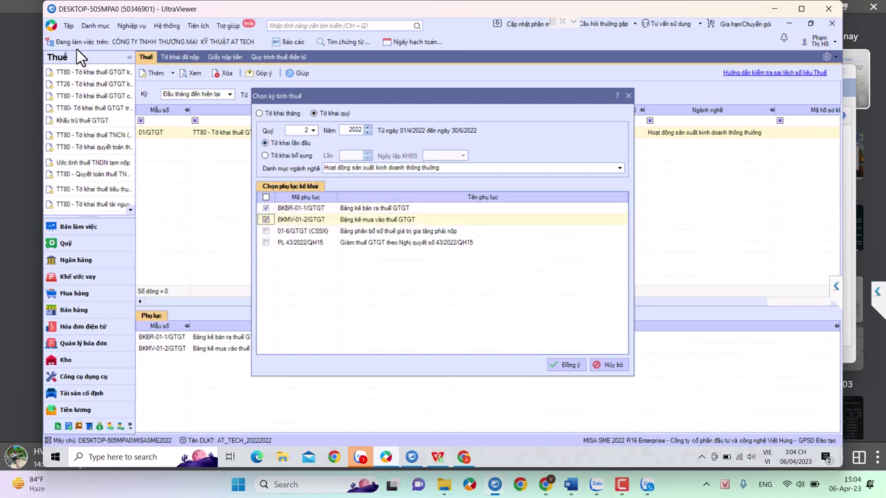
pyautogui.press('space')
pyautogui.press('Return')
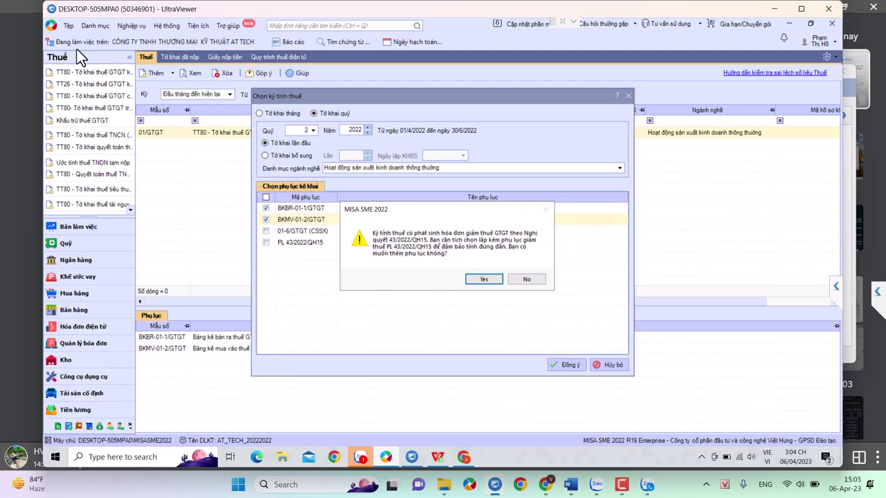
pyautogui.press('Return')
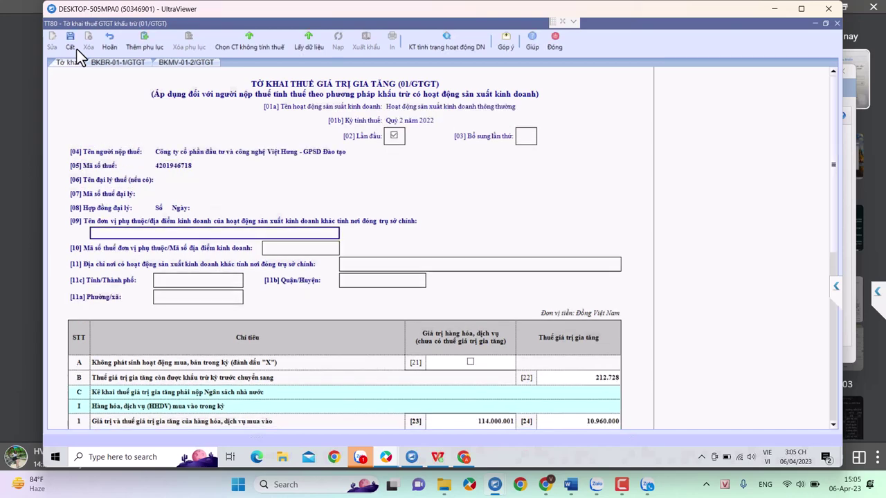
pyautogui.scroll(-15, 77, 50)
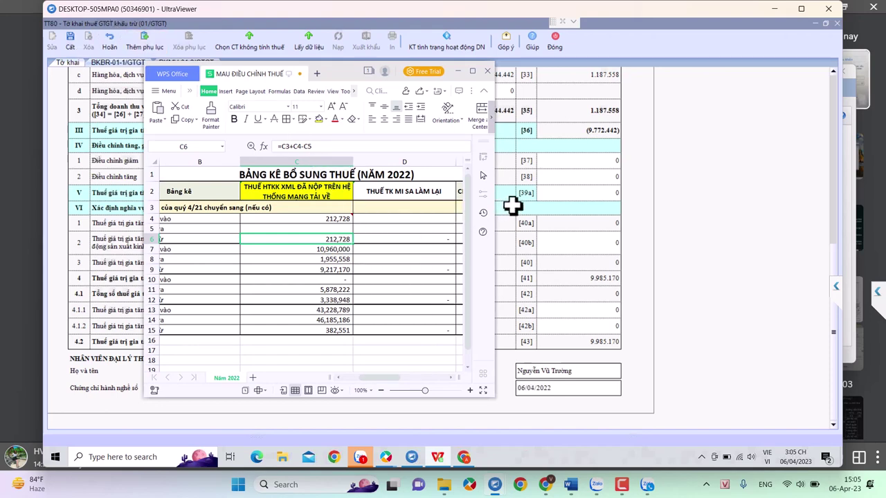
pyautogui.moveTo(622, 484)
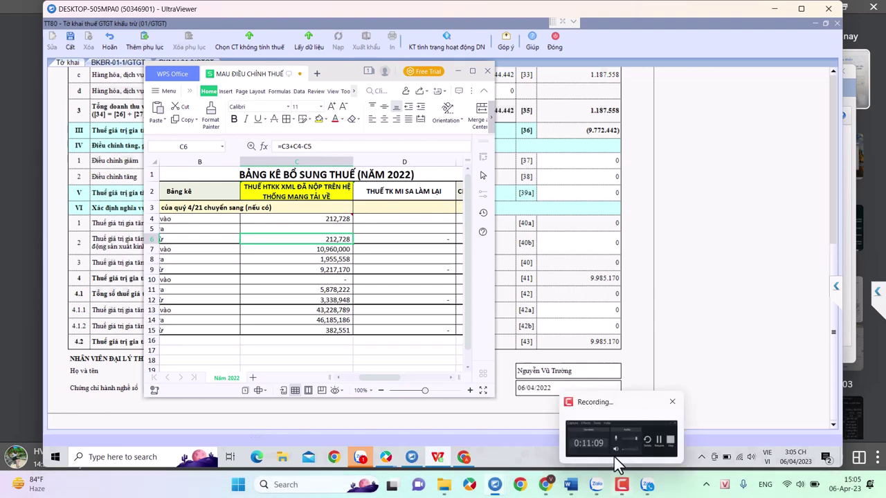
pyautogui.scroll(3, 605, 294)
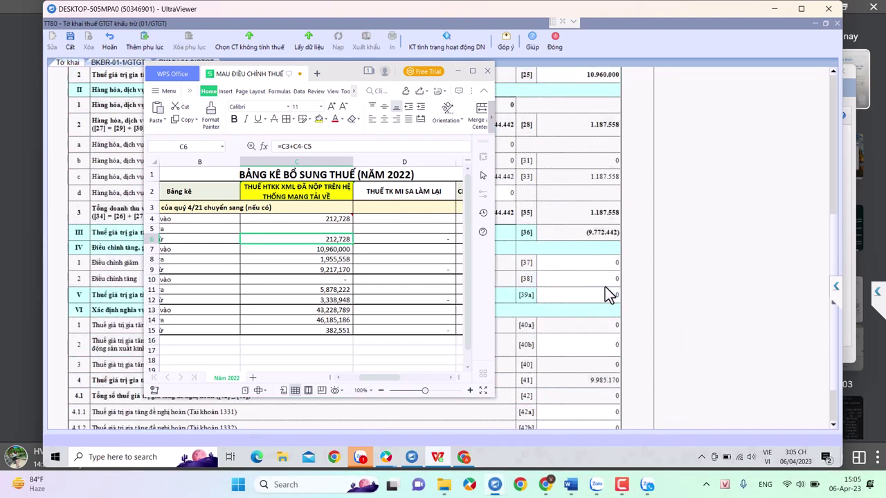
pyautogui.scroll(-3, 608, 293)
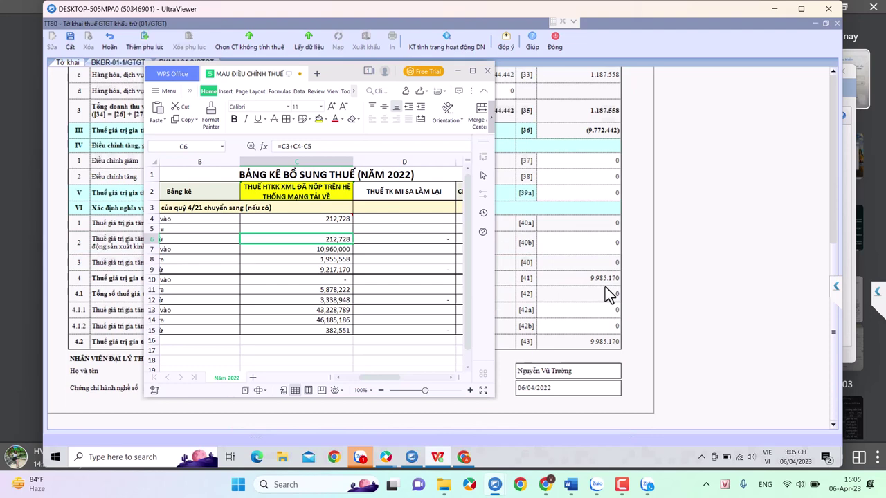
pyautogui.scroll(3, 668, 195)
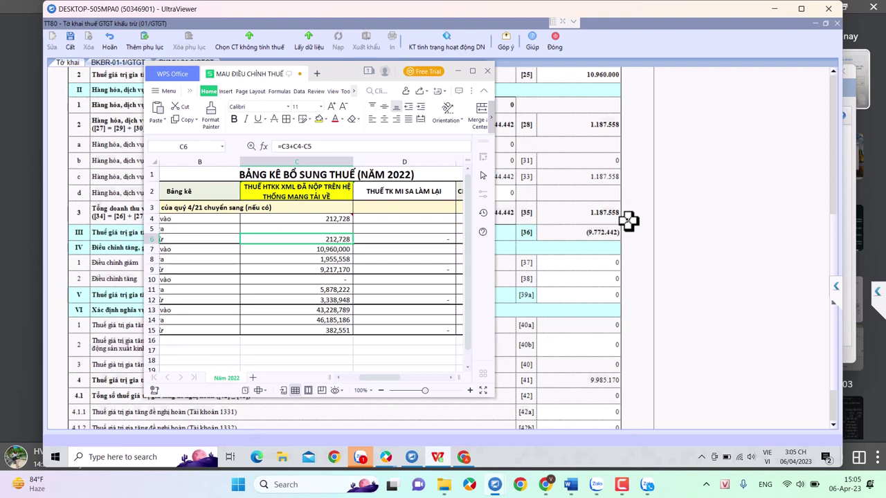
pyautogui.click(459, 70)
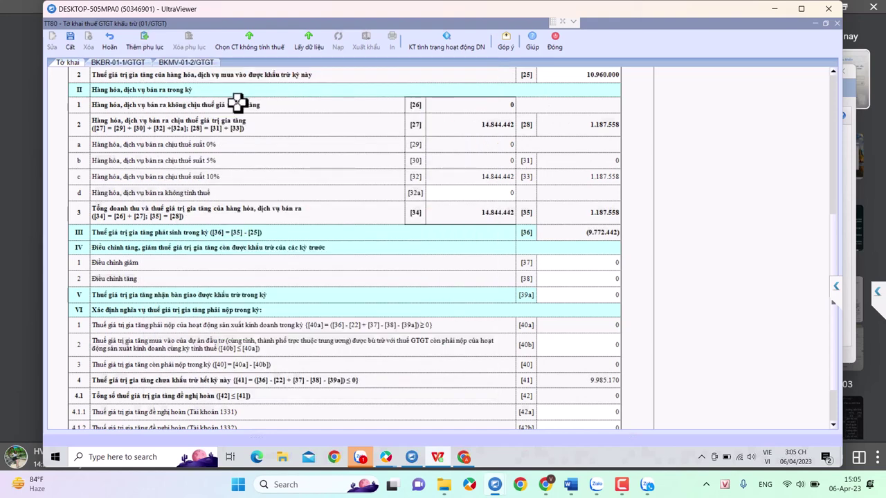
# - View the BKBR-01-1/GTGT annex's four 10% invoices: 14.844.442 revenue, 1.187.558 VAT
pyautogui.click(142, 66)
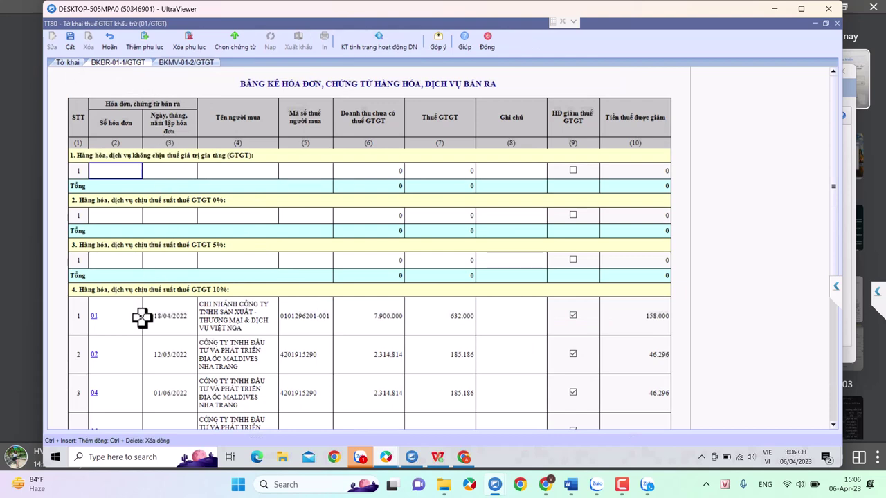
pyautogui.scroll(-1, 415, 313)
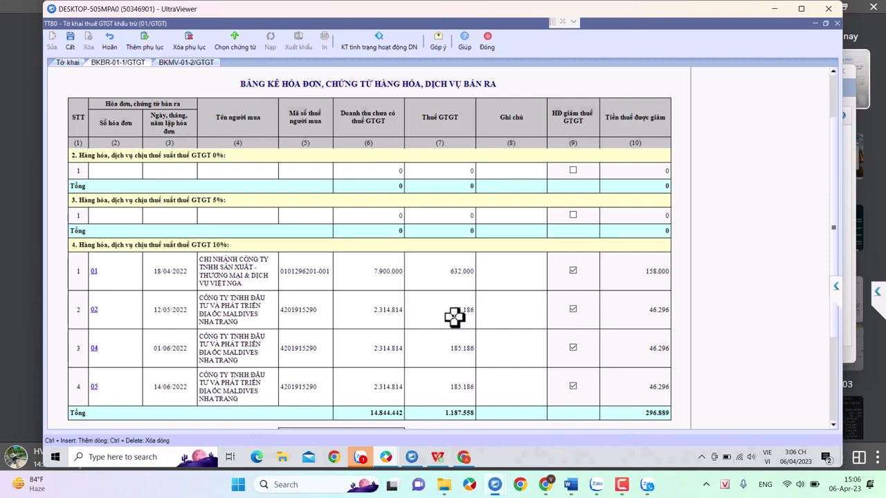
pyautogui.scroll(-1, 391, 321)
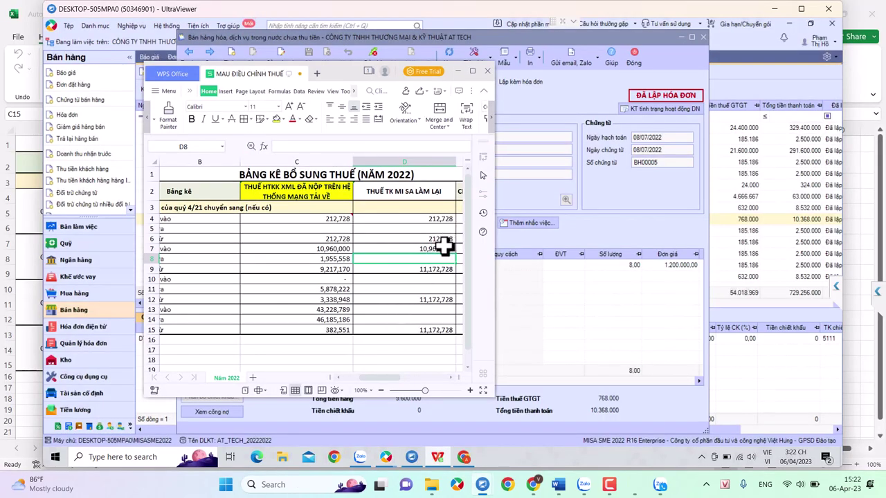
# - Check the formulas in D6 and D7, then maximize the WPS spreadsheet window
pyautogui.click(444, 238)
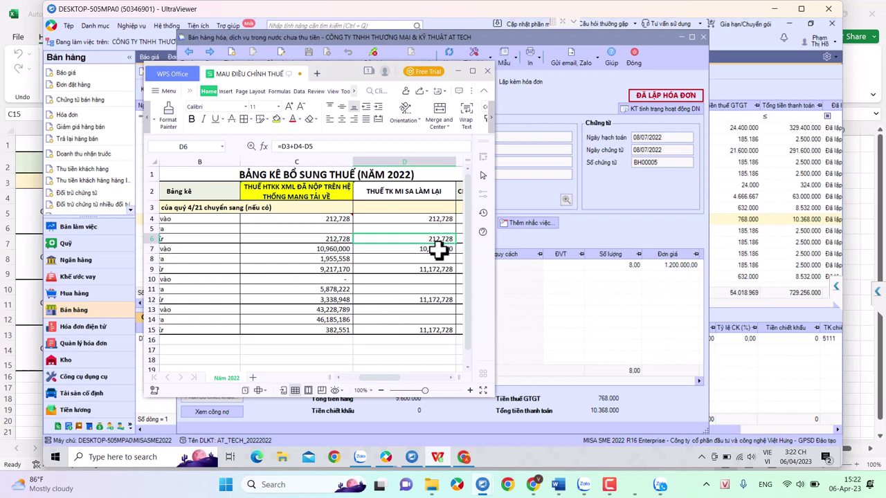
pyautogui.click(439, 249)
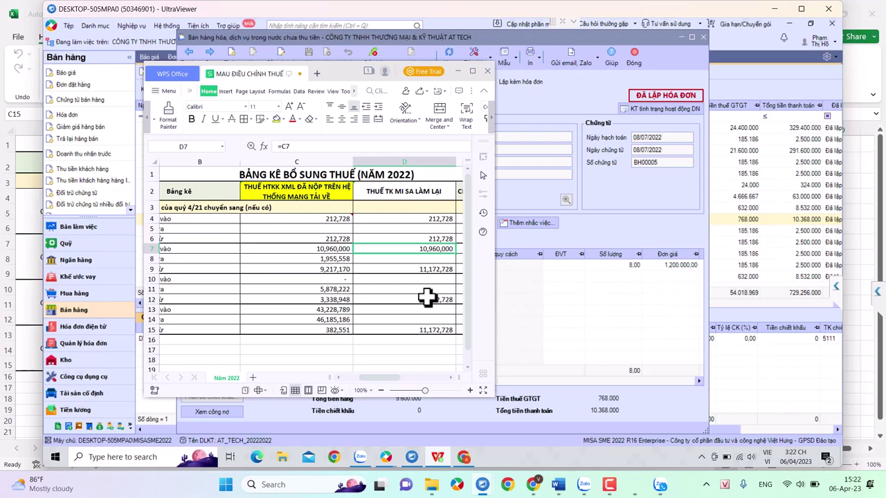
pyautogui.click(474, 70)
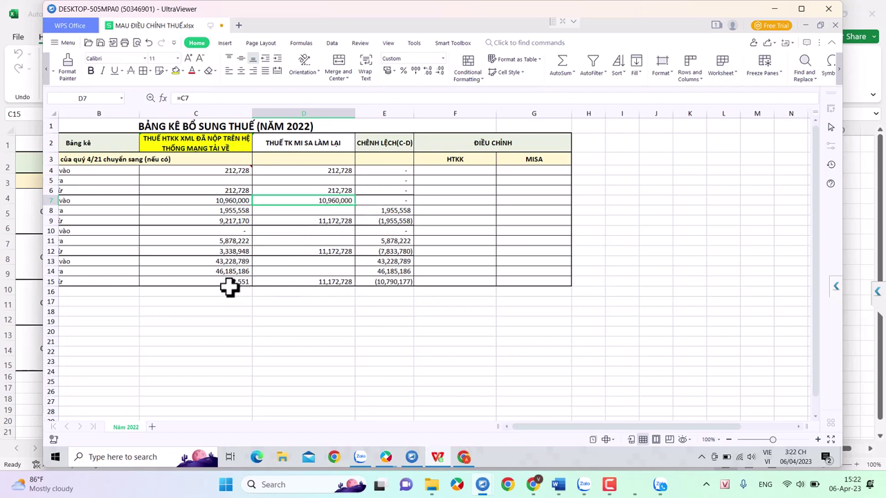
# - Give cell C15, holding 382,551, a yellow fill, then select empty cell D8
pyautogui.click(229, 283)
pyautogui.click(175, 71)
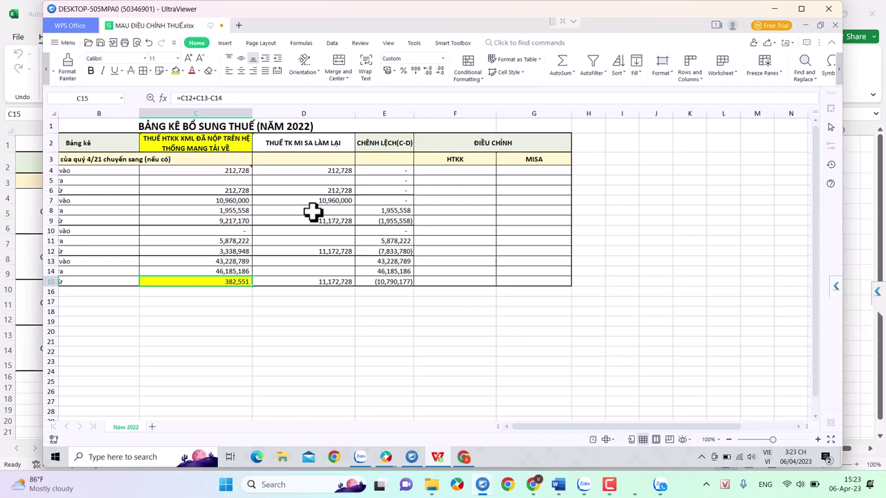
pyautogui.click(312, 211)
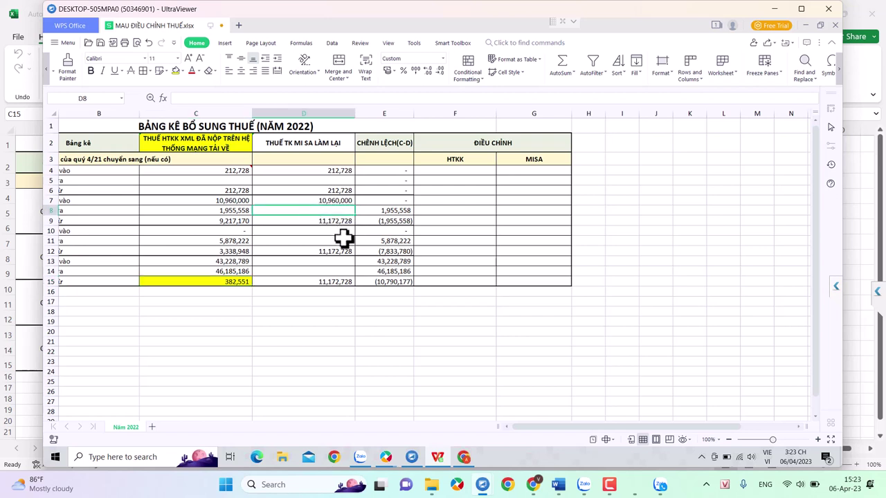
# - Switch back to MISA, close the sales voucher with Đóng, and open the Thuế module
pyautogui.moveTo(385, 457)
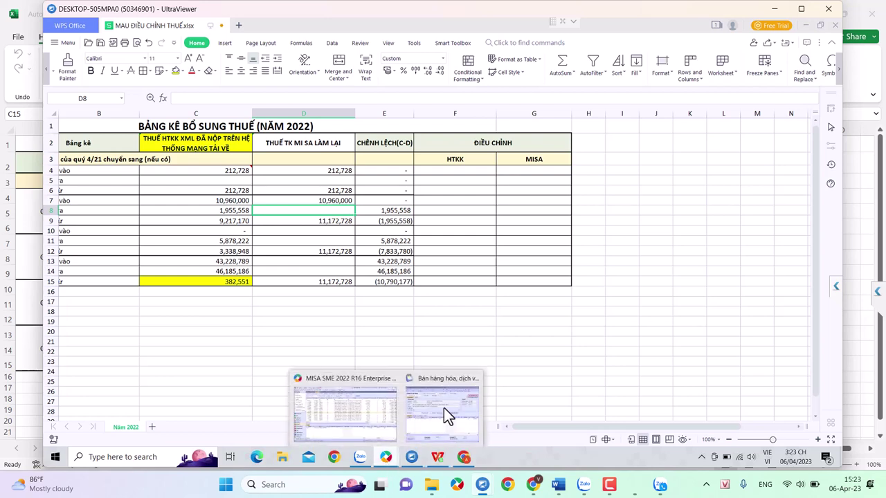
pyautogui.click(448, 406)
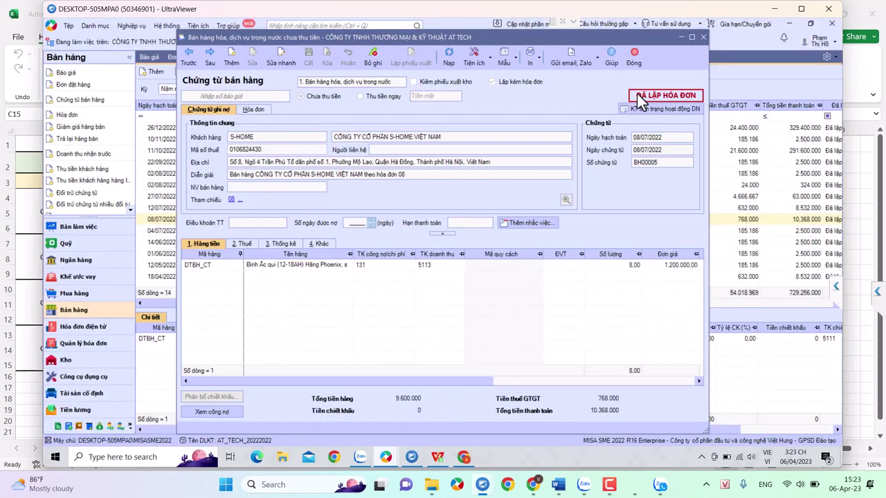
pyautogui.click(635, 56)
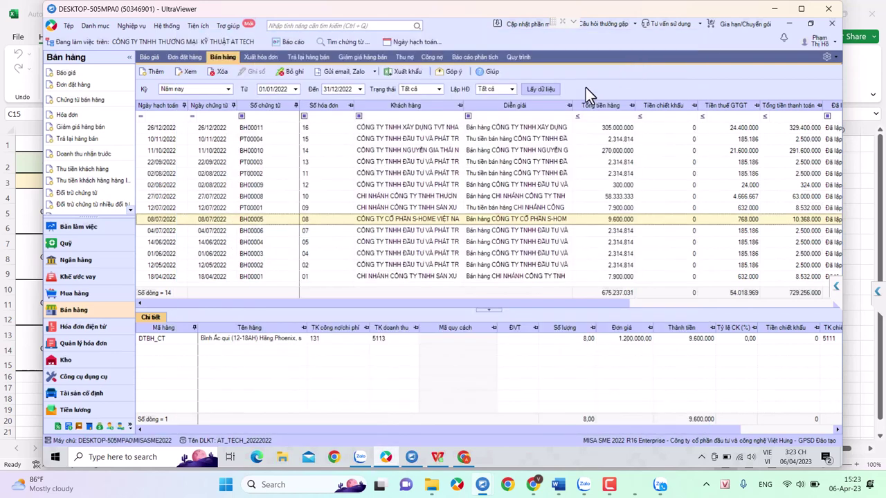
pyautogui.click(60, 427)
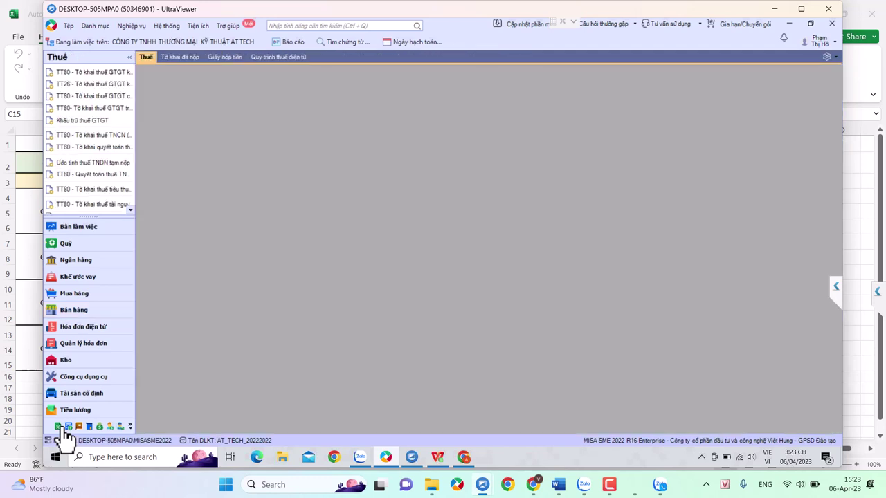